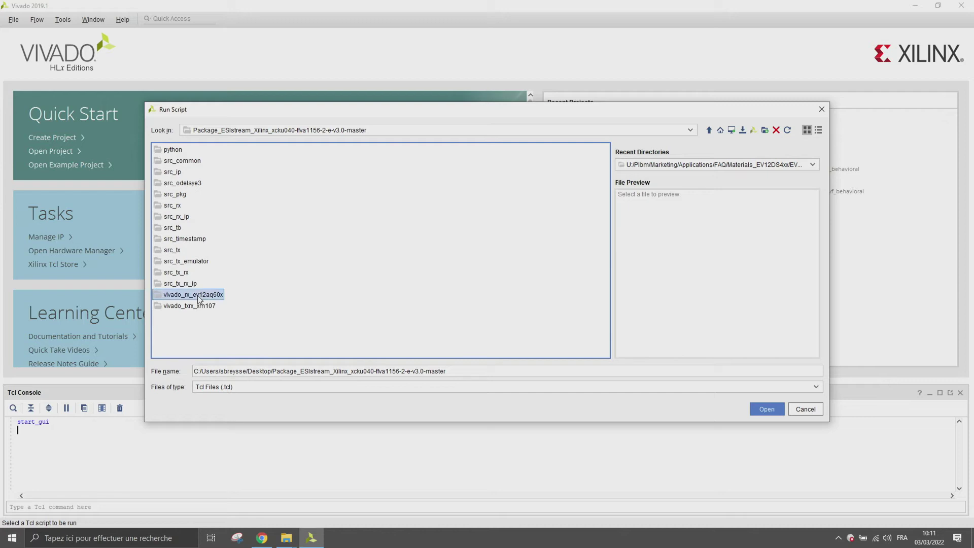
# Step: Run the Tcl script script_64b_dl.tcl from the vivado_rx_ev12aq60x folder of the ESIstream package
pyautogui.doubleClick(198, 298)
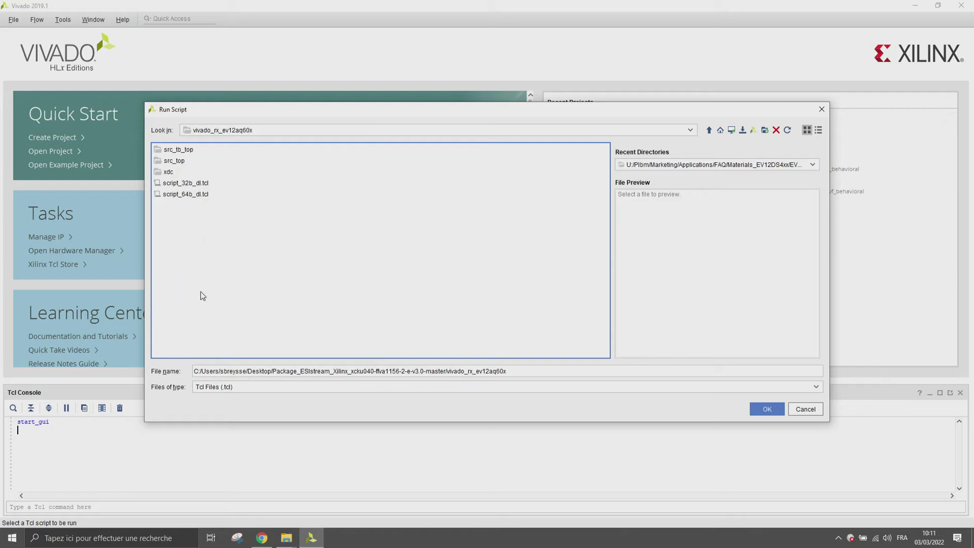
pyautogui.click(197, 198)
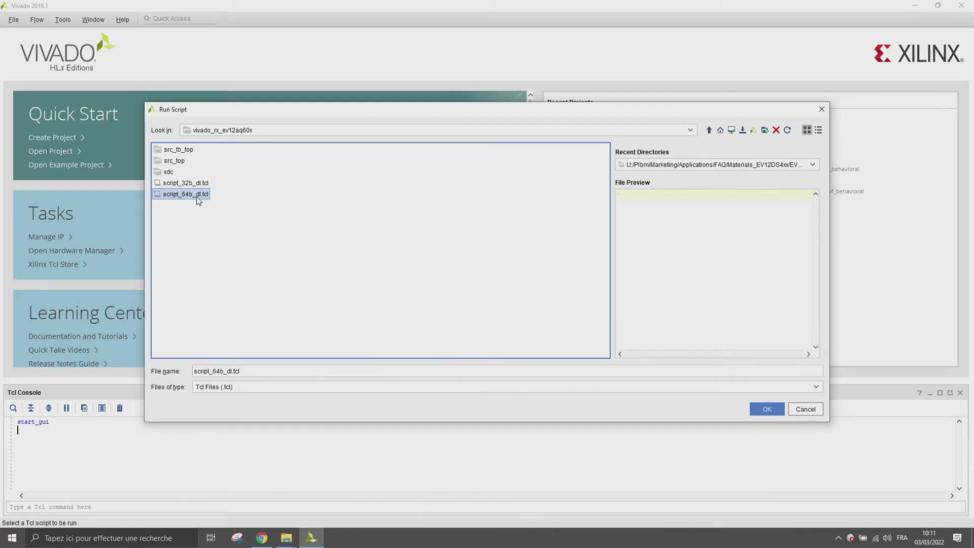
pyautogui.click(765, 409)
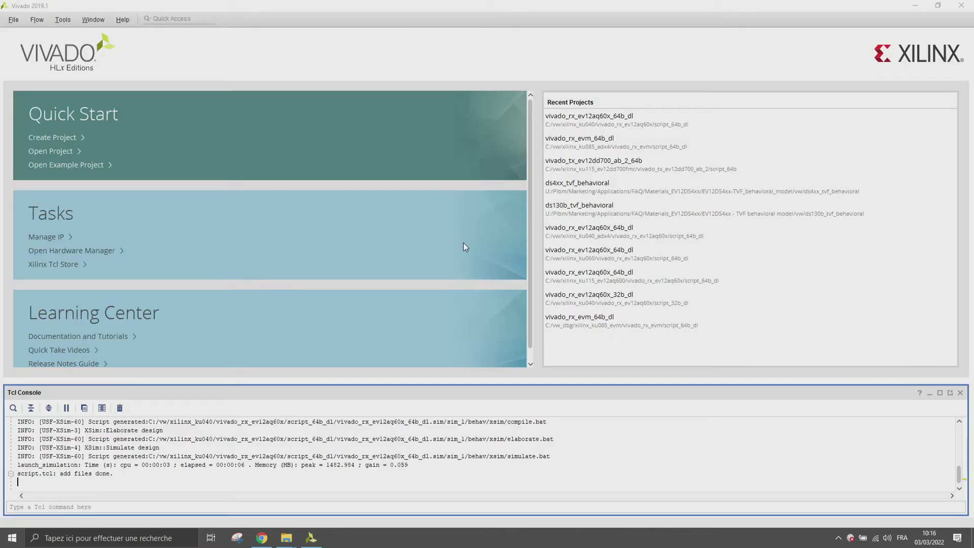
# Step: Open the recent project vivado_rx_ev12aq60x_64b_dl under C:/vw/xilinx_ku040 and generate its bitstream
pyautogui.click(587, 128)
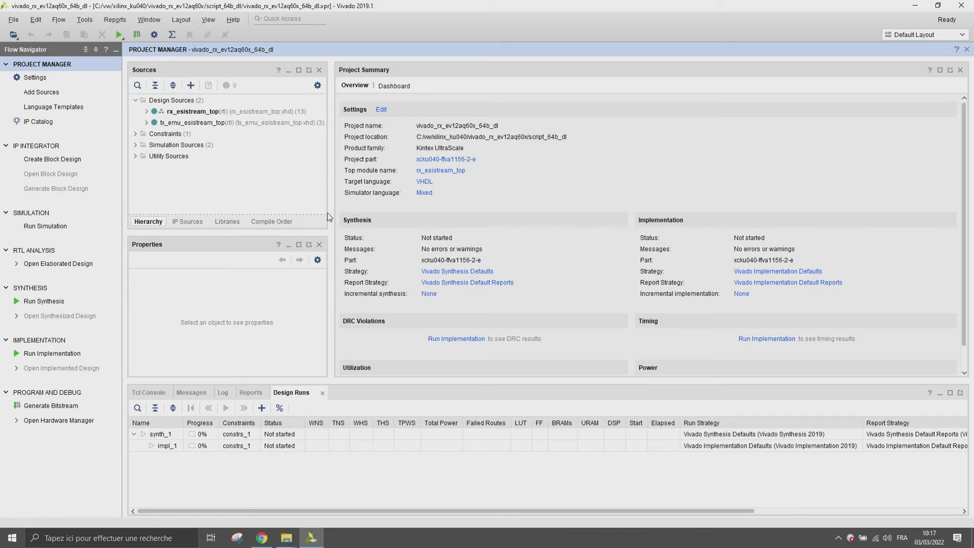
pyautogui.click(27, 406)
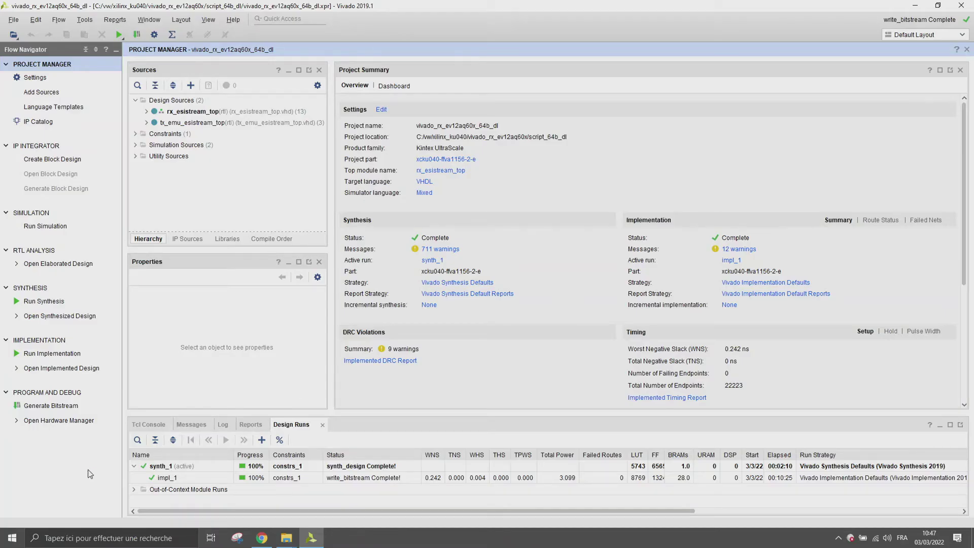
# Step: Open the Hardware Manager and auto-connect to the board's hardware target
pyautogui.click(48, 421)
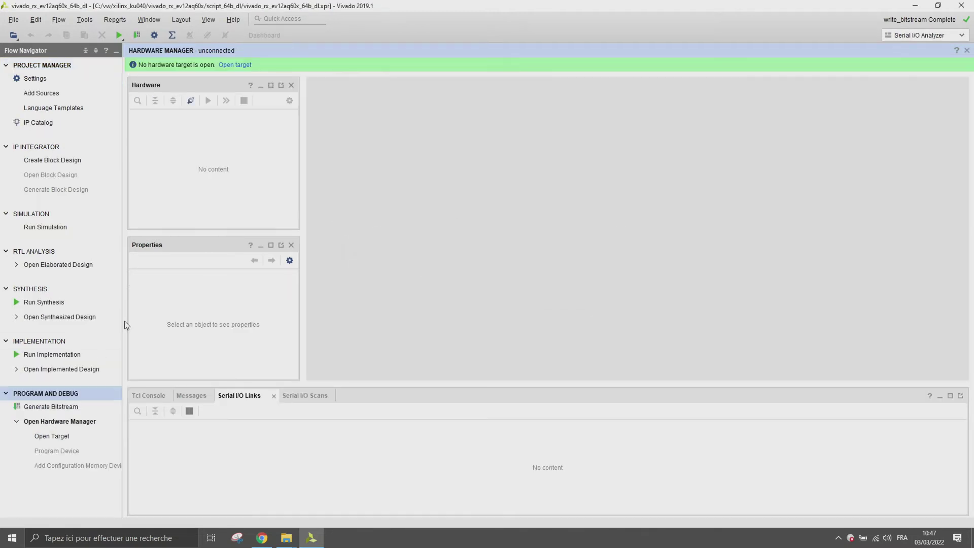
pyautogui.click(242, 65)
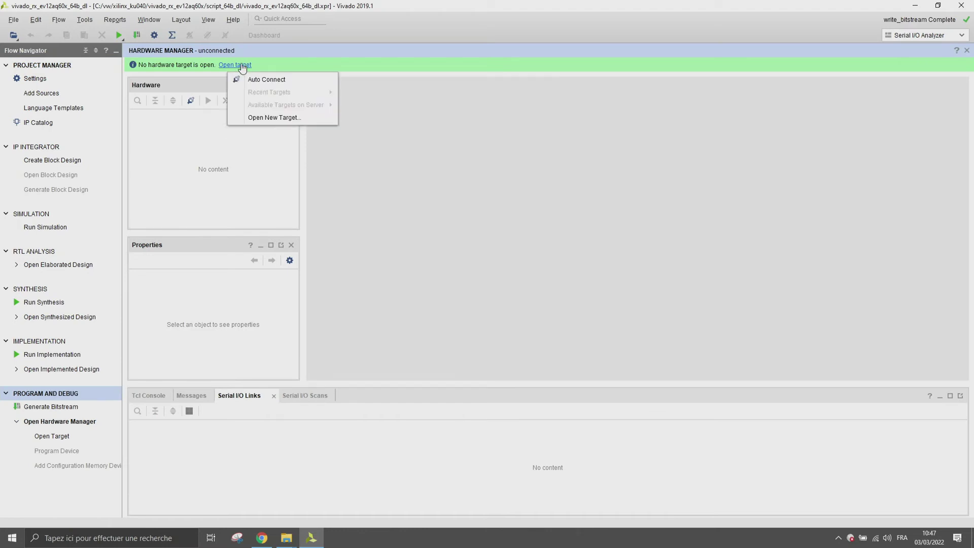
pyautogui.click(250, 76)
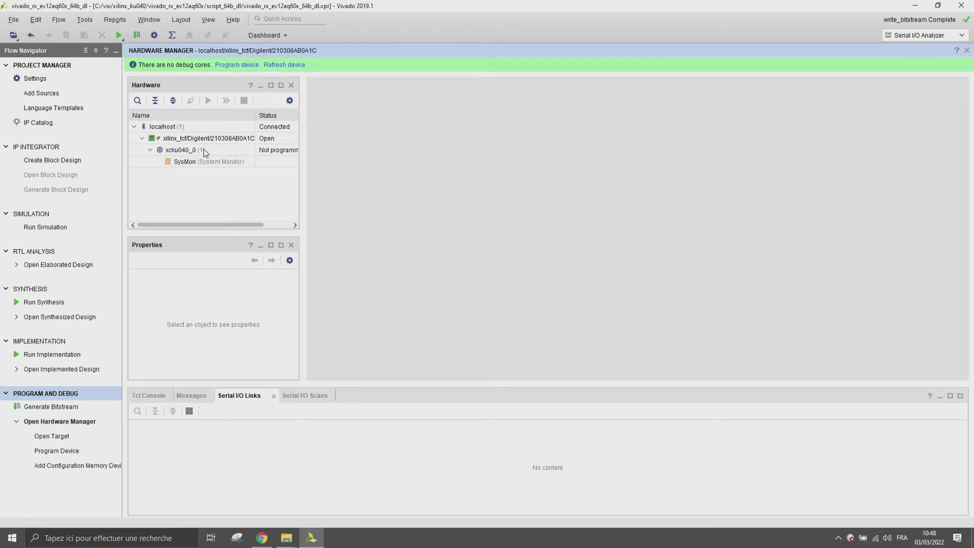
# Step: Program the xcku040_0 device with the generated bitstream
pyautogui.click(205, 151)
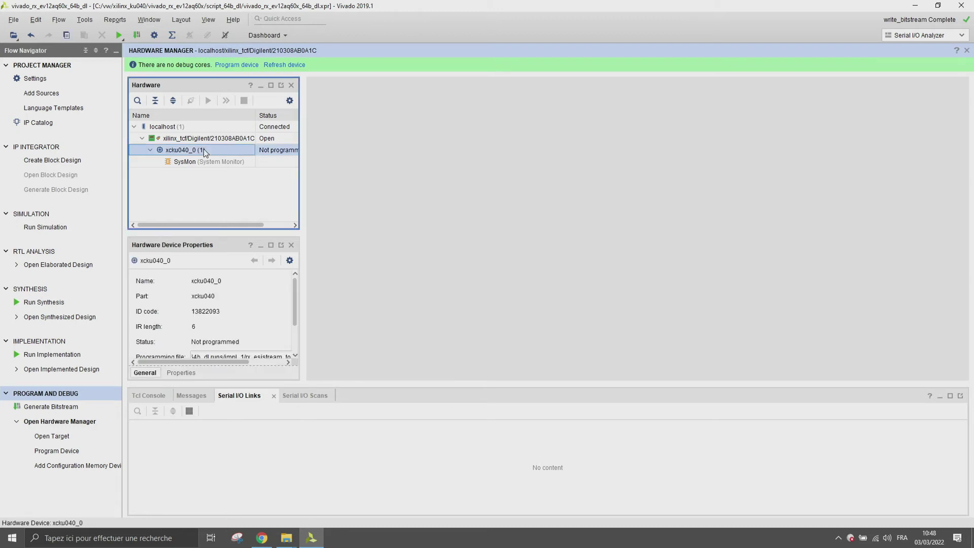
pyautogui.rightClick(204, 151)
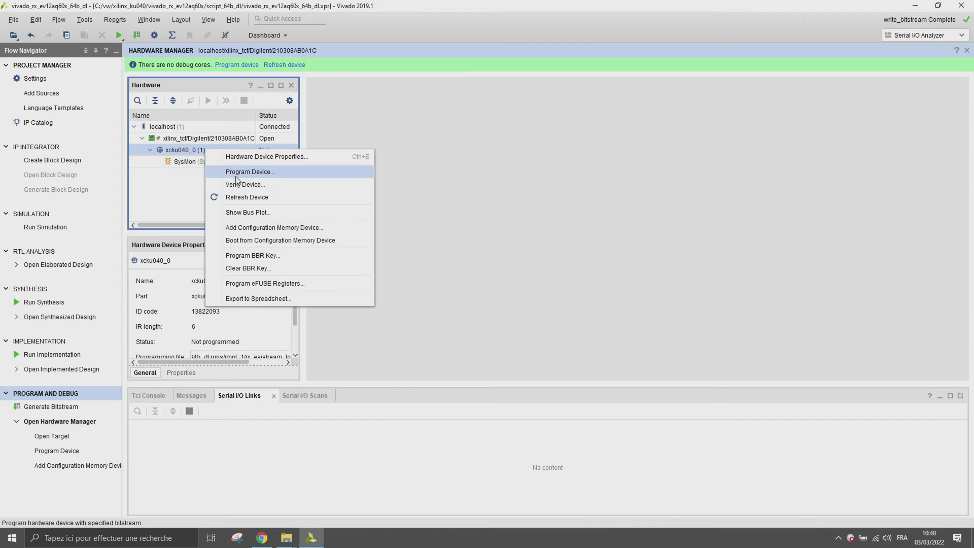
pyautogui.click(236, 175)
pyautogui.click(555, 326)
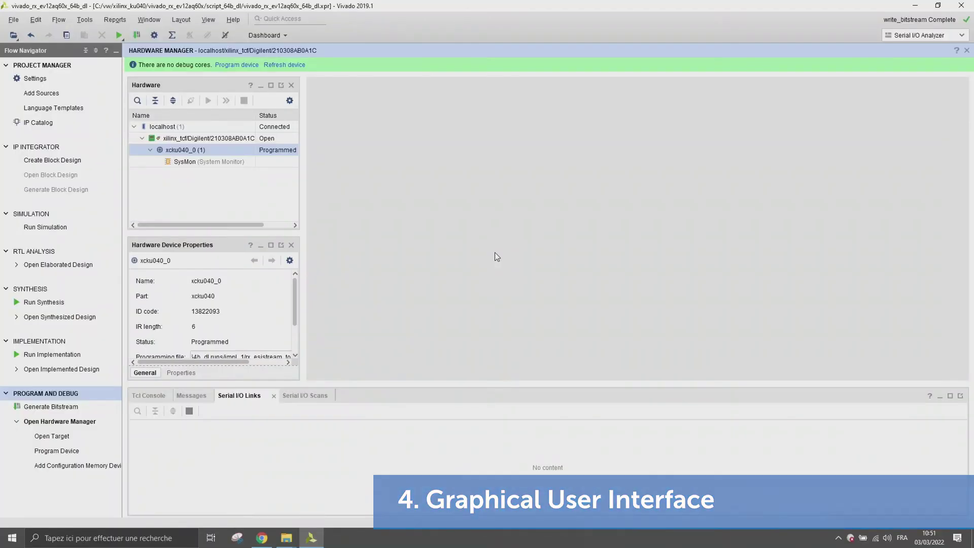
# Step: Switch to File Explorer and open a command prompt in the ESIstream package's python\api folder
pyautogui.moveTo(287, 537)
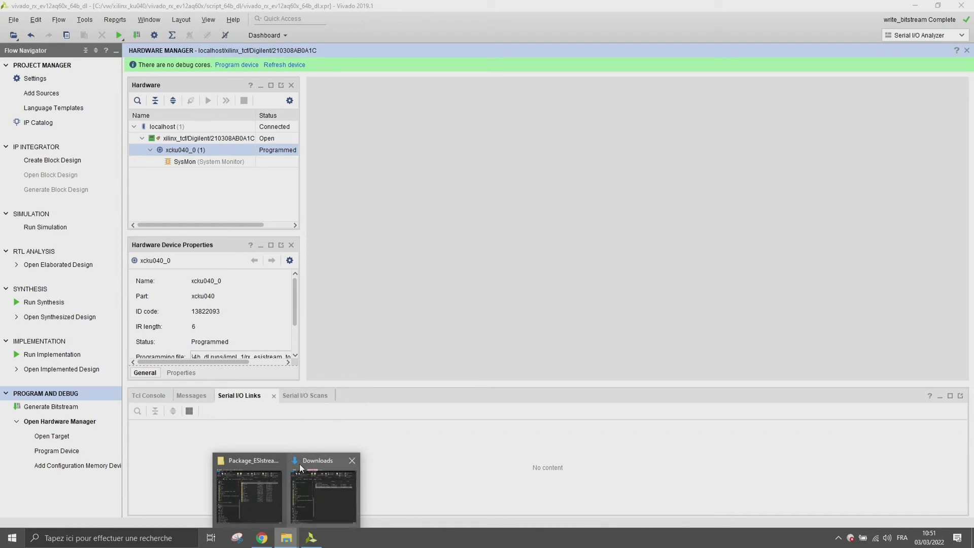
pyautogui.click(249, 490)
pyautogui.doubleClick(482, 147)
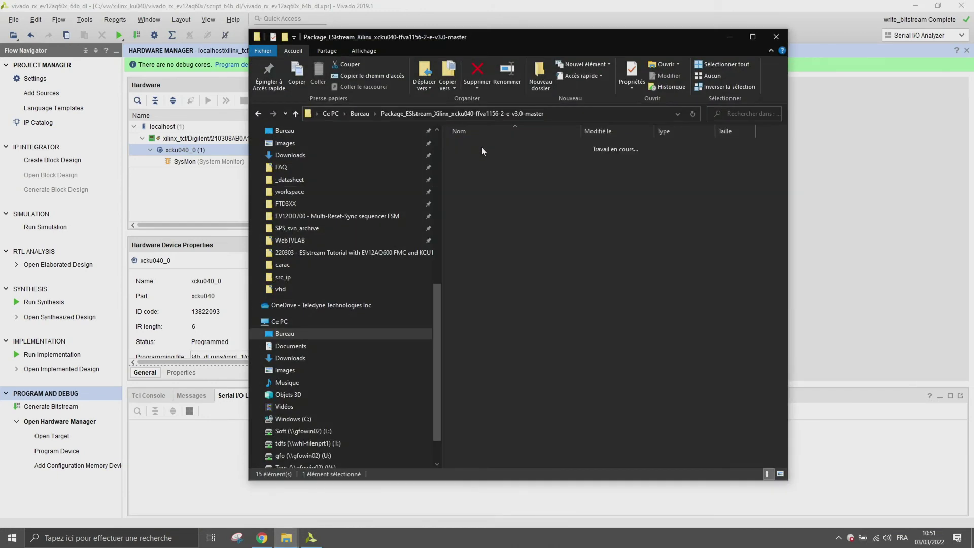
pyautogui.doubleClick(481, 148)
pyautogui.click(633, 116)
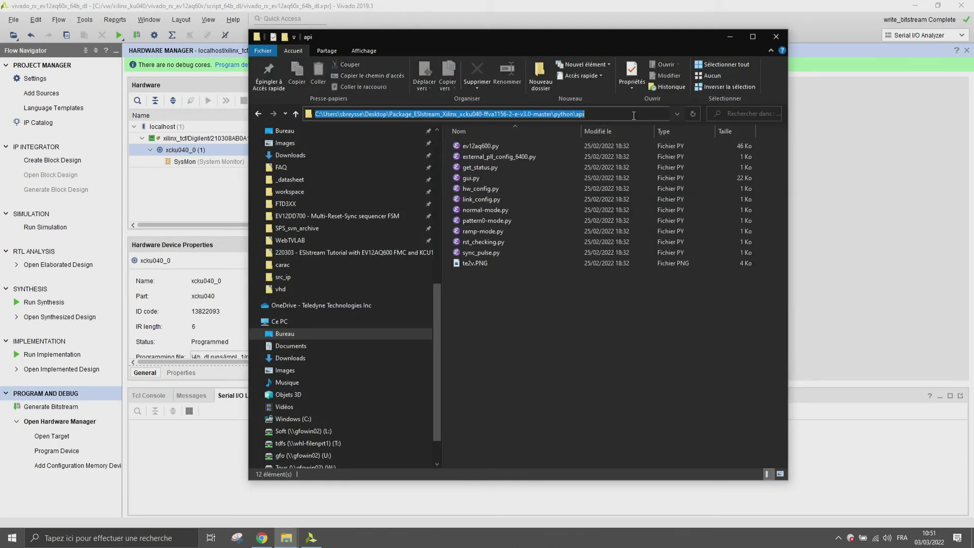
pyautogui.write('cmd')
pyautogui.press('Return')
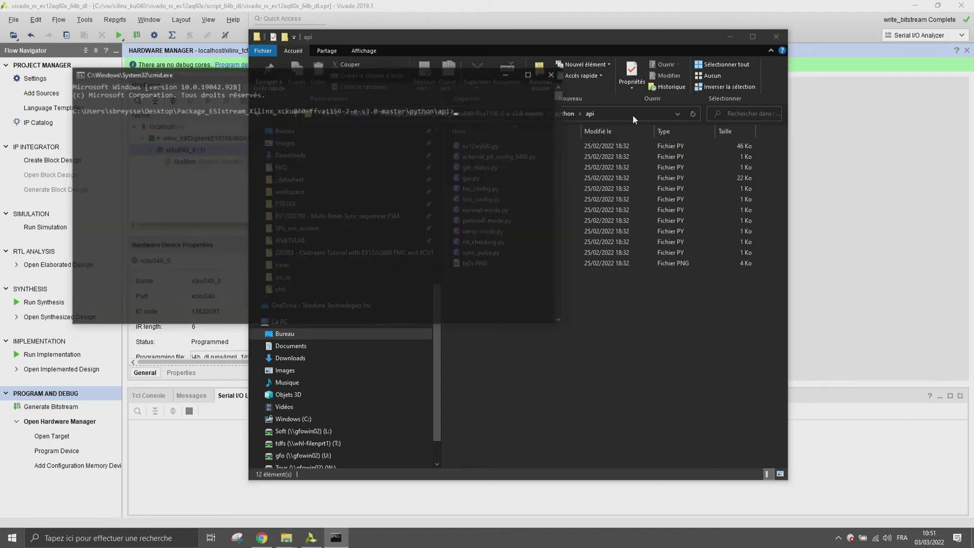
# Step: Launch the EV12AQ600 GUI with the command "python gui.py COM16"
pyautogui.write('python')
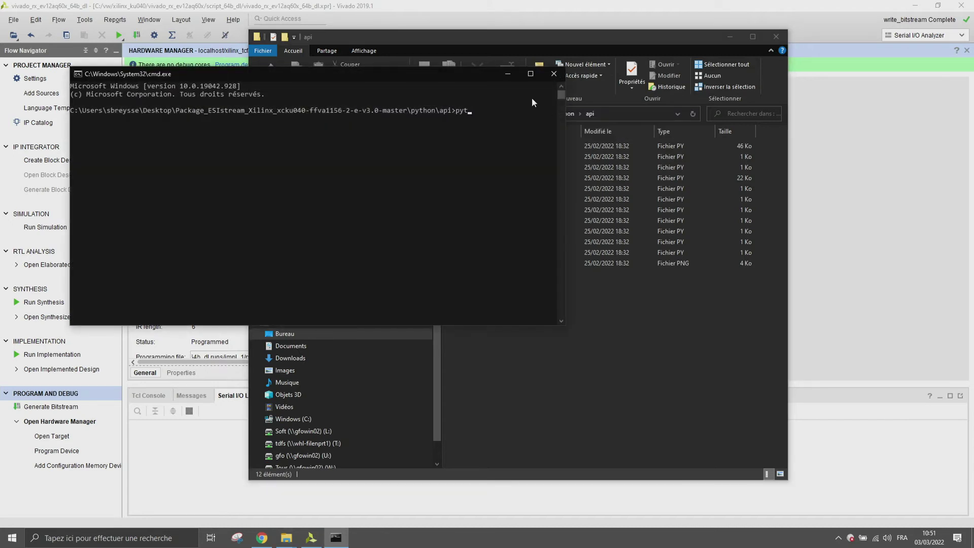
pyautogui.write(' gui.py COM16')
pyautogui.press('Return')
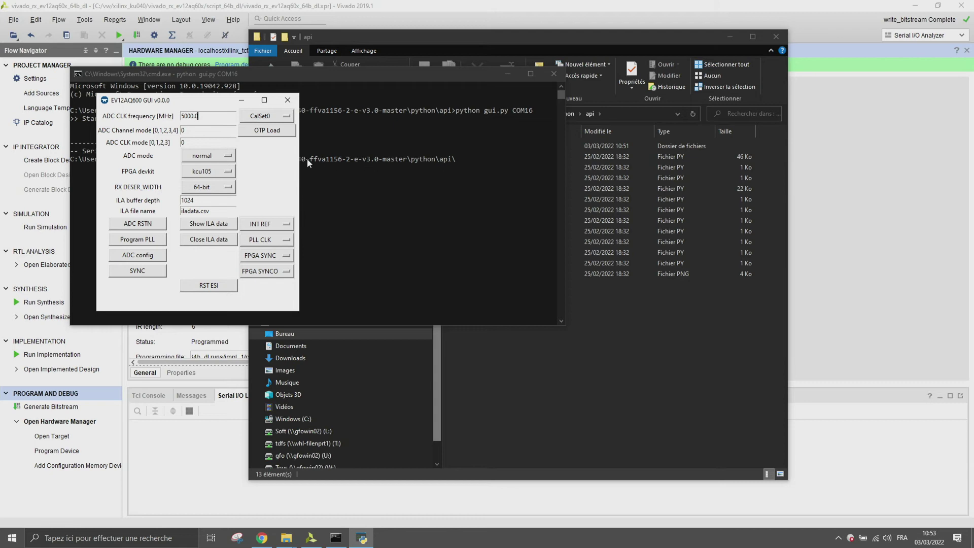
# Step: Set the ADC CLK frequency to 6400.0 MHz and the ADC mode to ramp
pyautogui.click(197, 132)
pyautogui.moveTo(191, 132)
pyautogui.moveTo(199, 115); pyautogui.dragTo(171, 120)
pyautogui.write('64')
pyautogui.click(231, 156)
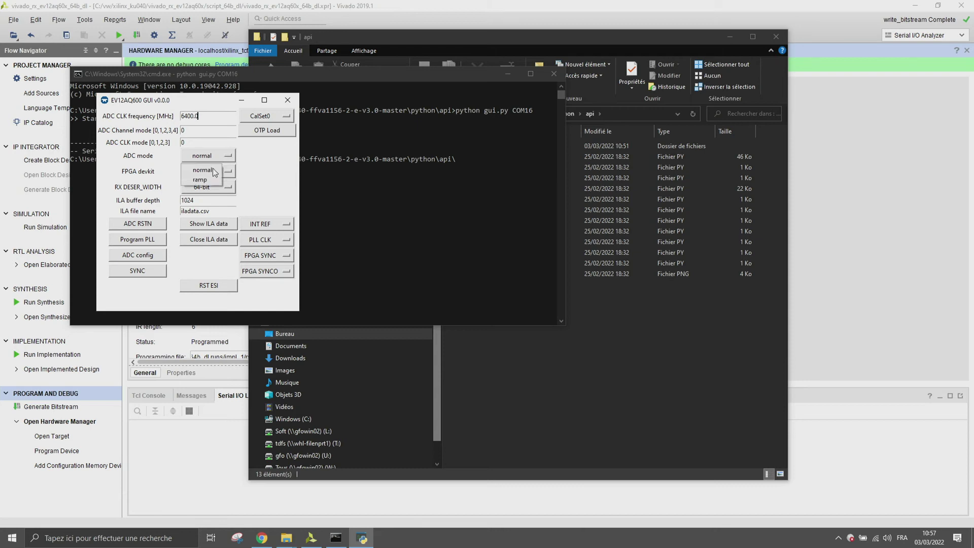
pyautogui.click(209, 180)
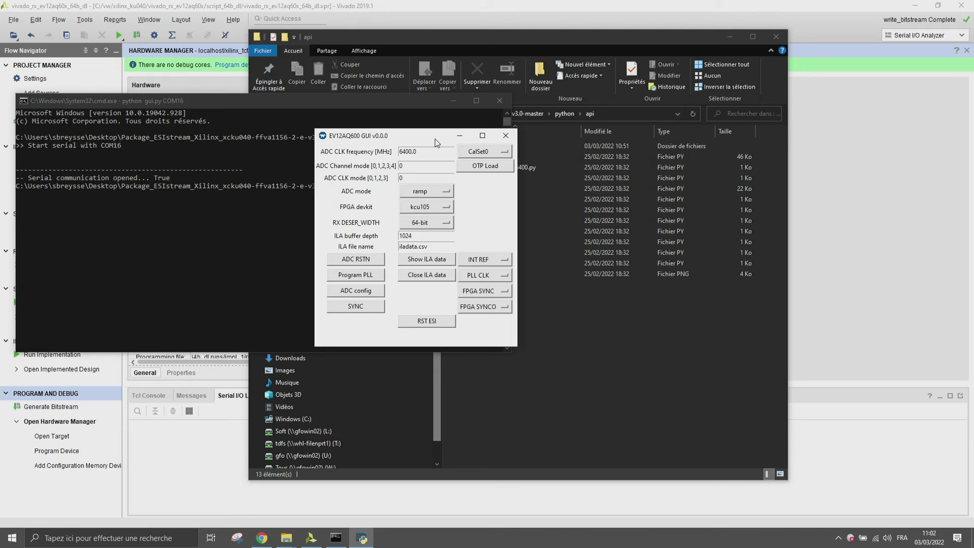
# Step: Program the PLL, apply the ADC configuration and send the SYNC command to the board
pyautogui.click(374, 275)
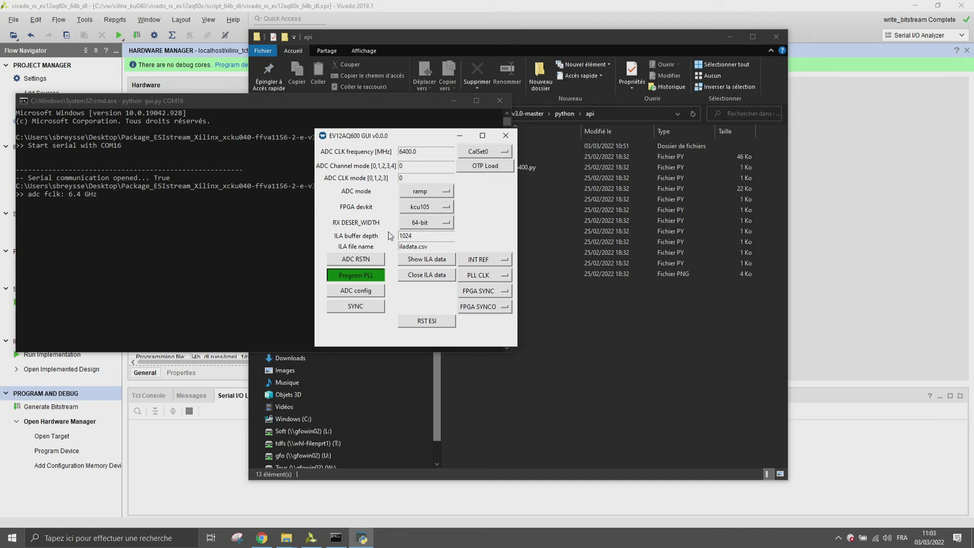
pyautogui.click(355, 291)
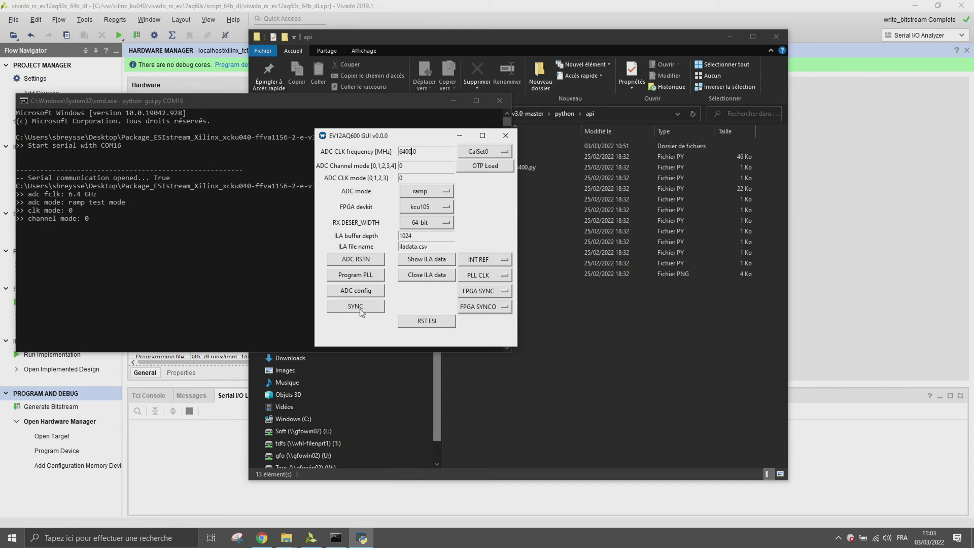
pyautogui.click(358, 307)
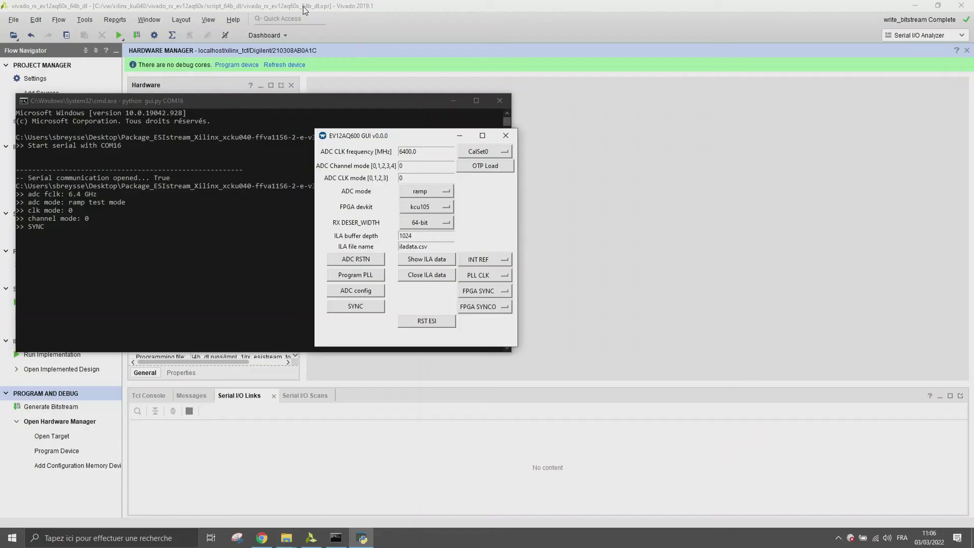
# Step: Return to Vivado, close and reopen the Hardware Manager, and auto-connect to the hardware target again
pyautogui.click(305, 10)
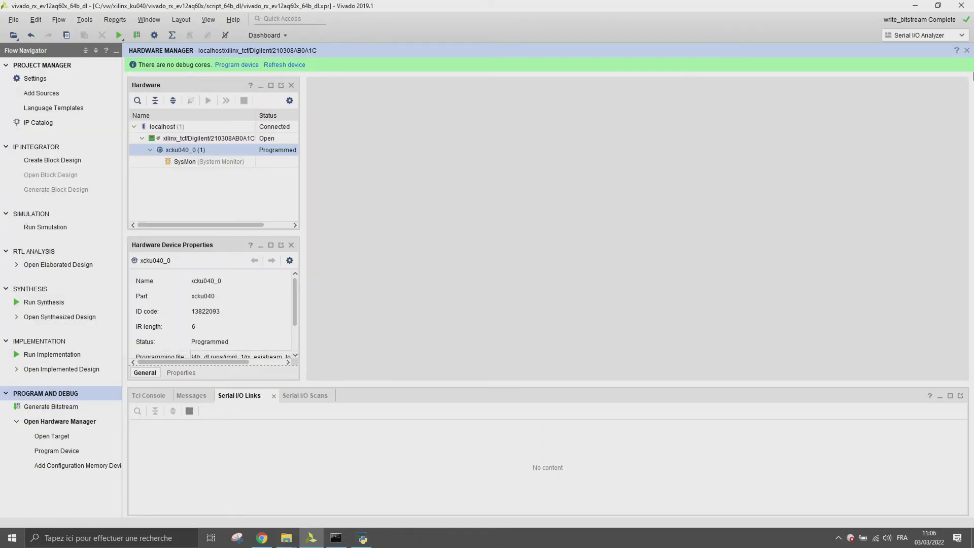
pyautogui.click(968, 50)
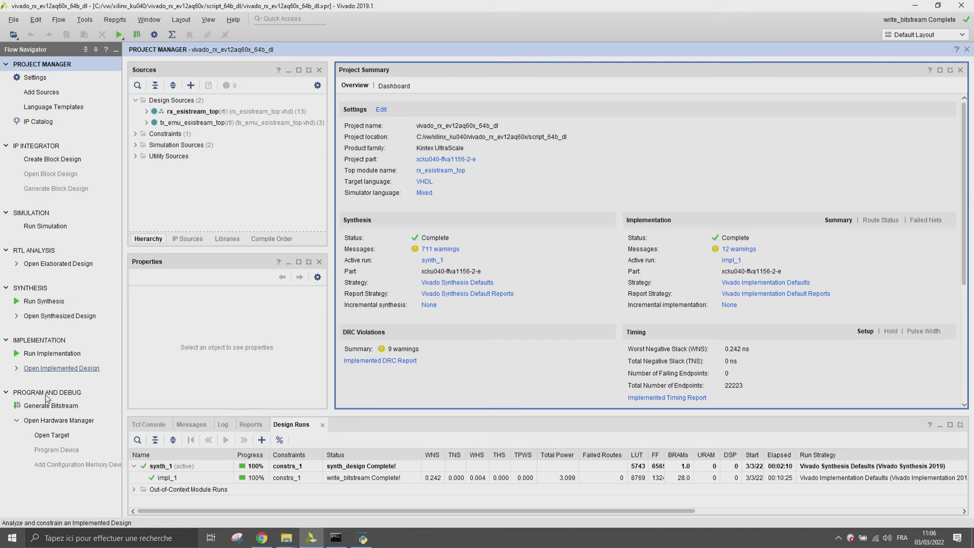
pyautogui.click(50, 421)
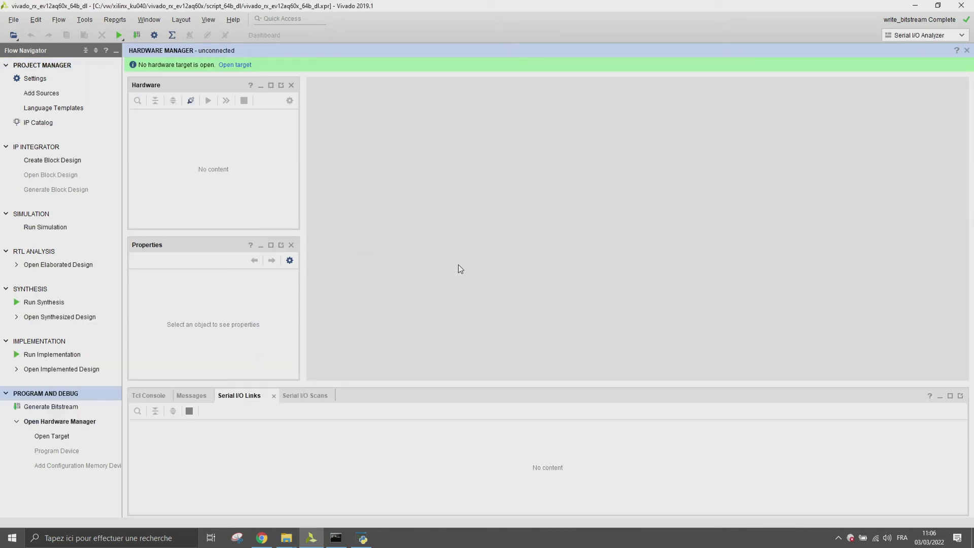
pyautogui.click(252, 70)
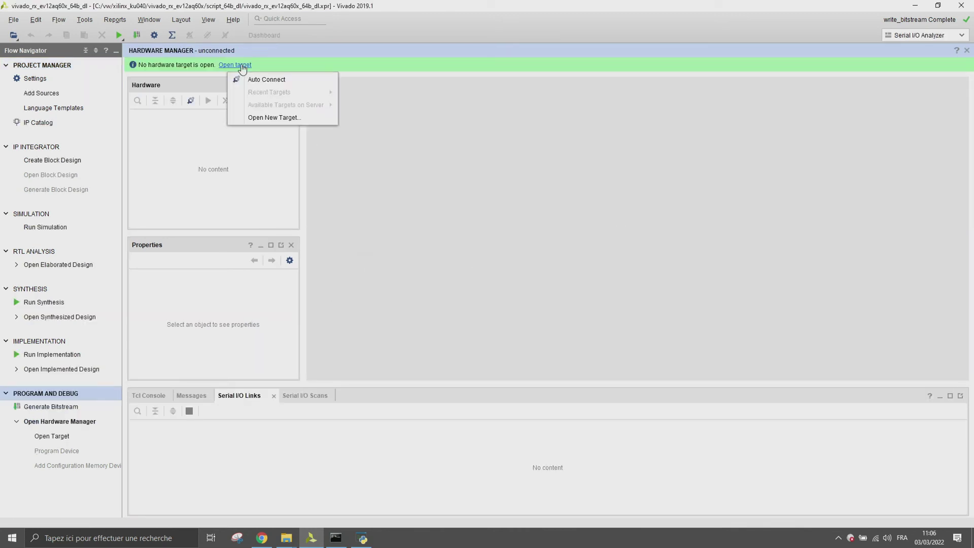
pyautogui.click(245, 79)
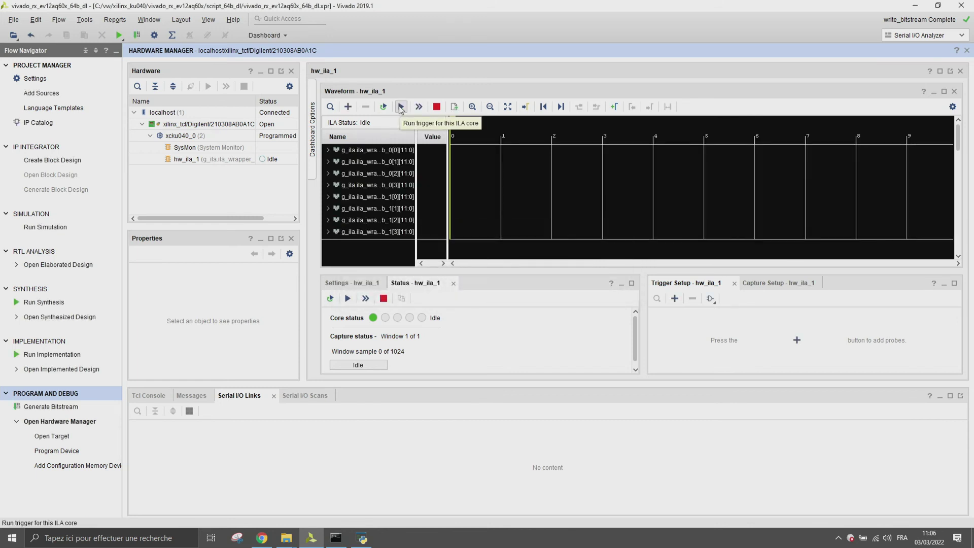
# Step: Run the trigger for the hw_ila_1 core and select the data_out_12b_0[1] probe in the waveform
pyautogui.click(401, 108)
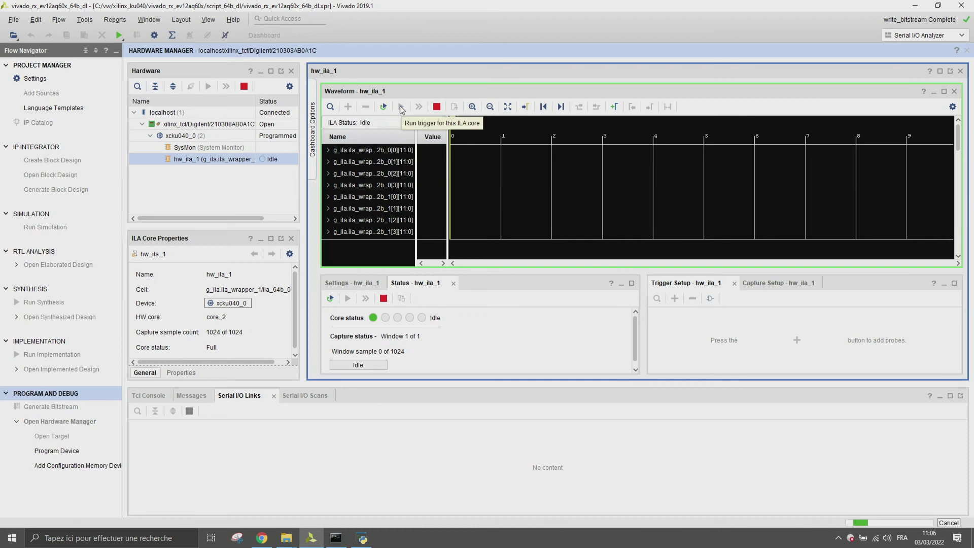
pyautogui.click(373, 162)
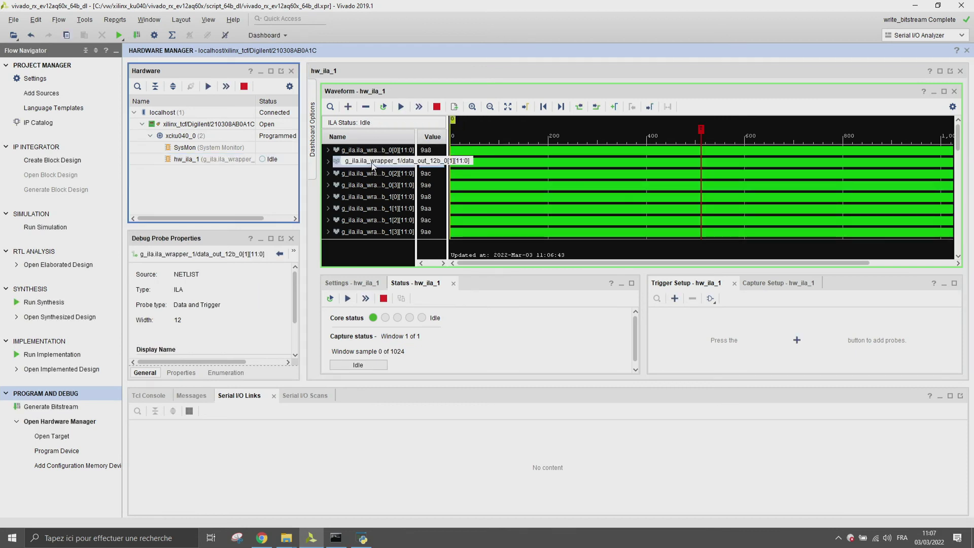
# Step: Export the hw_ila_data_1 waveform in CSV format as iladata.csv to the ESIstream package's python/api folder
pyautogui.click(455, 107)
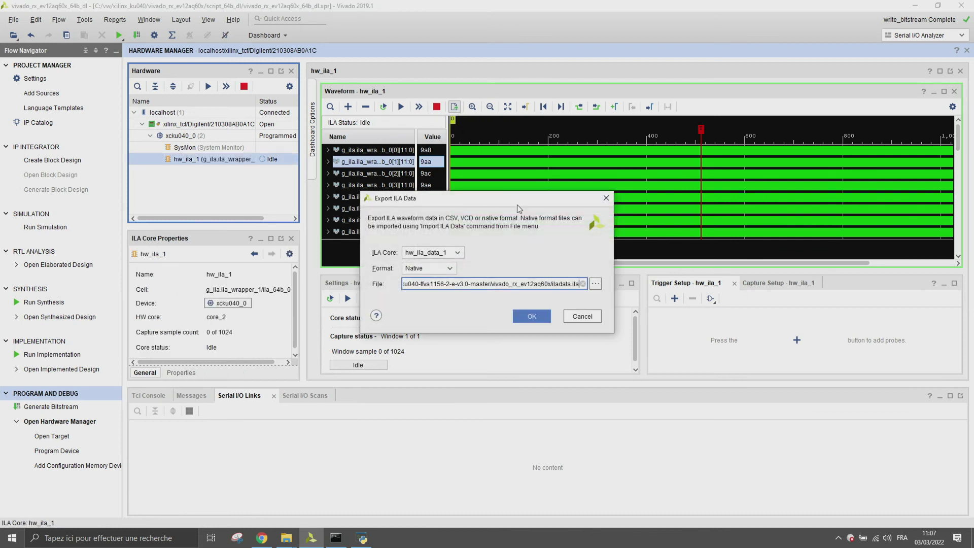
pyautogui.click(446, 268)
pyautogui.click(439, 297)
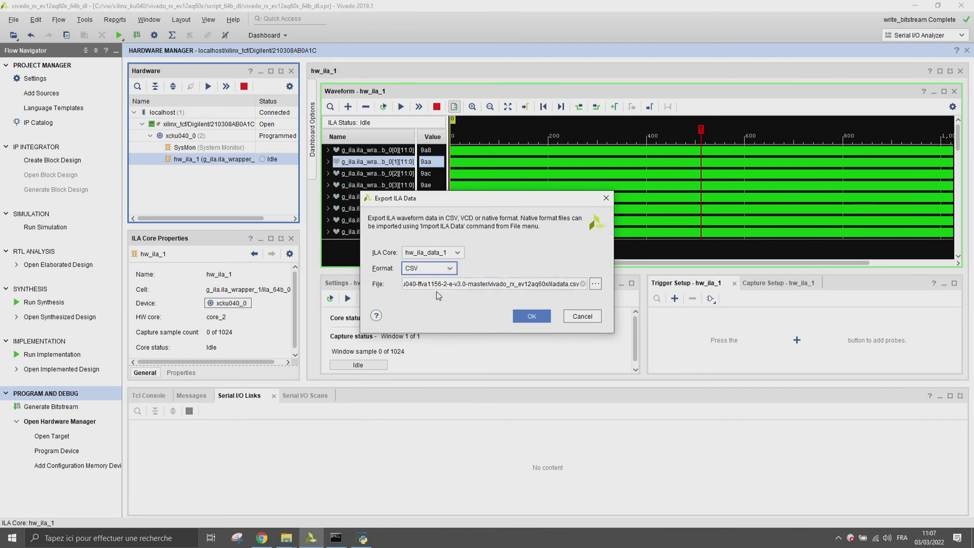
pyautogui.click(596, 283)
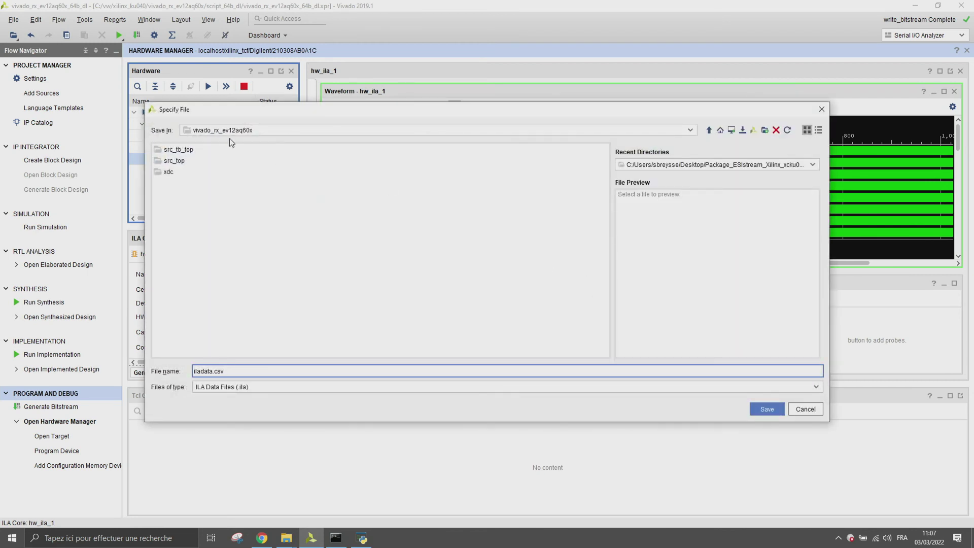
pyautogui.click(231, 133)
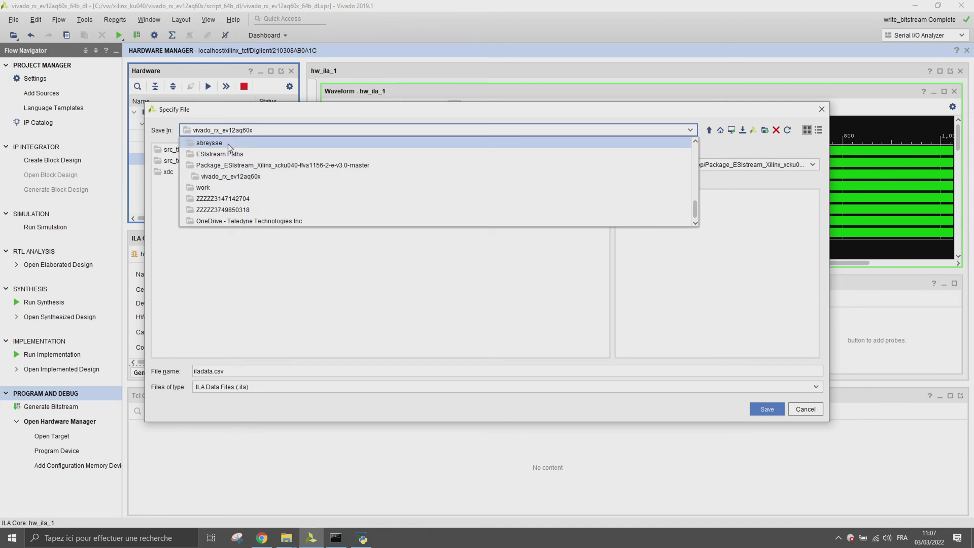
pyautogui.scroll(5, 224, 195)
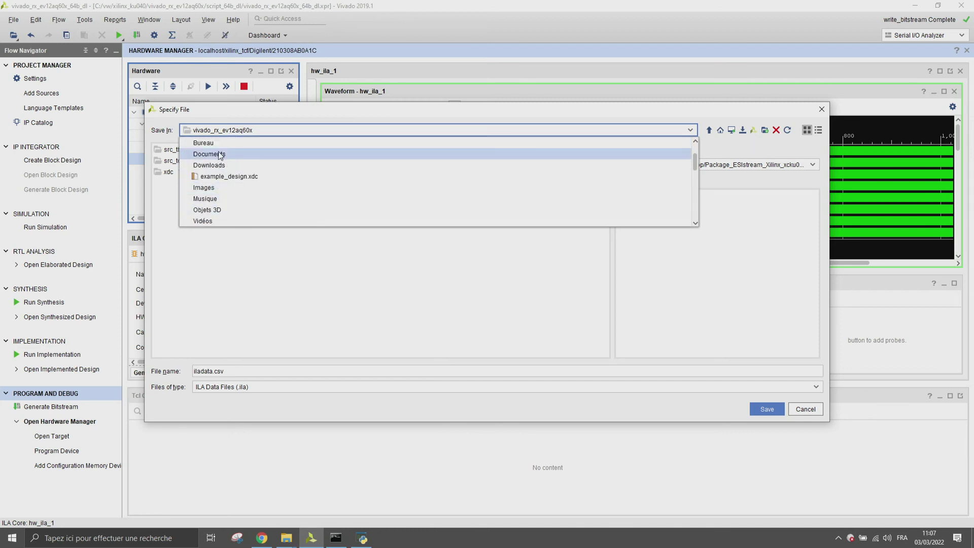
pyautogui.click(221, 144)
pyautogui.doubleClick(217, 174)
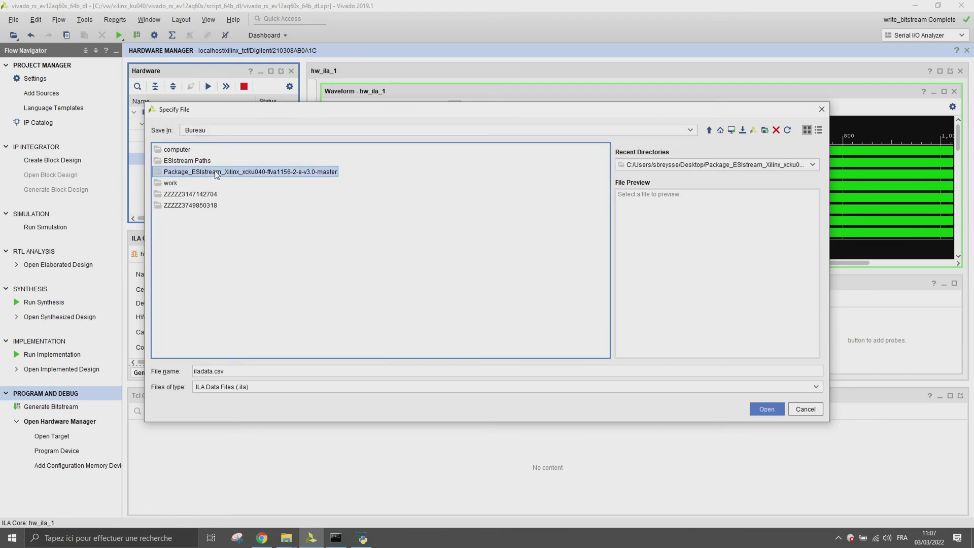
pyautogui.doubleClick(174, 149)
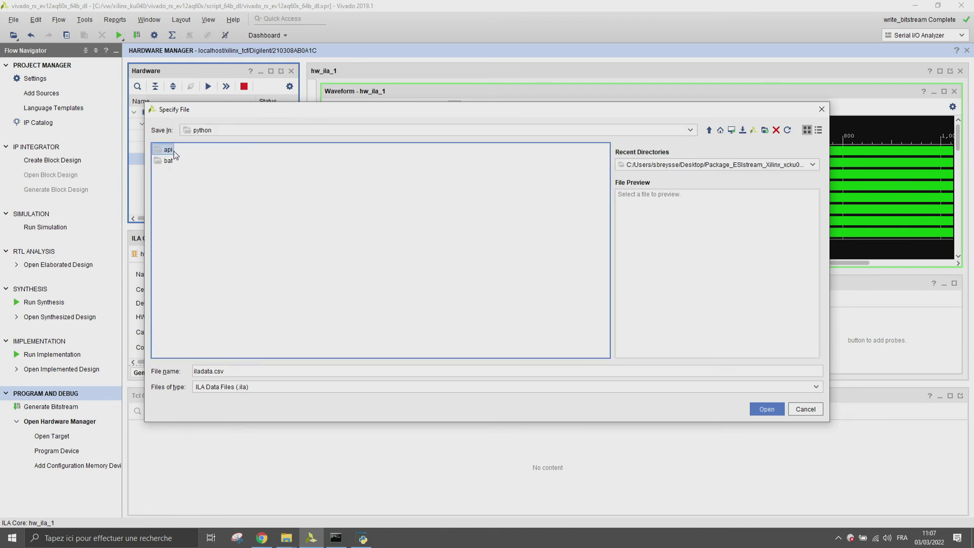
pyautogui.doubleClick(175, 150)
pyautogui.click(767, 409)
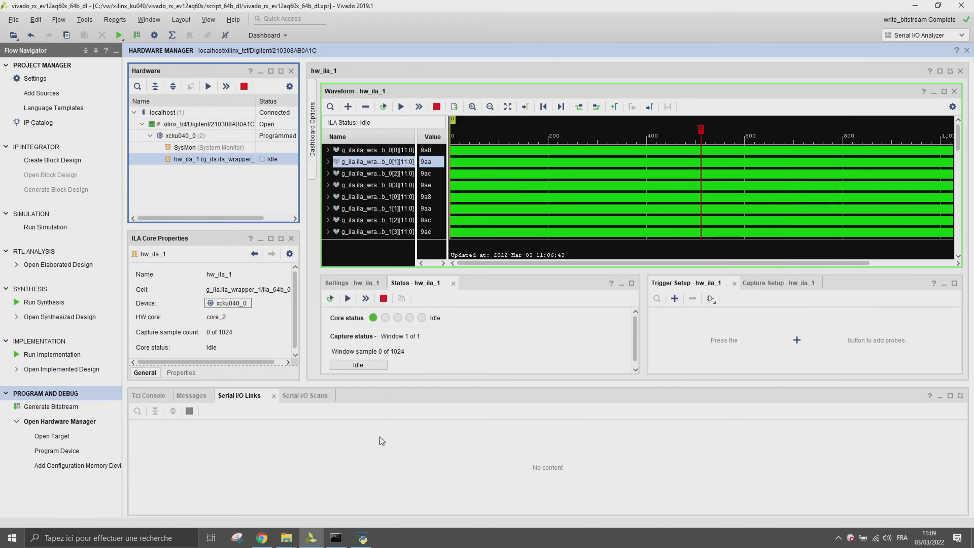
# Step: Switch to the EV12AQ600 GUI and show the ILA data from iladata.csv
pyautogui.click(362, 538)
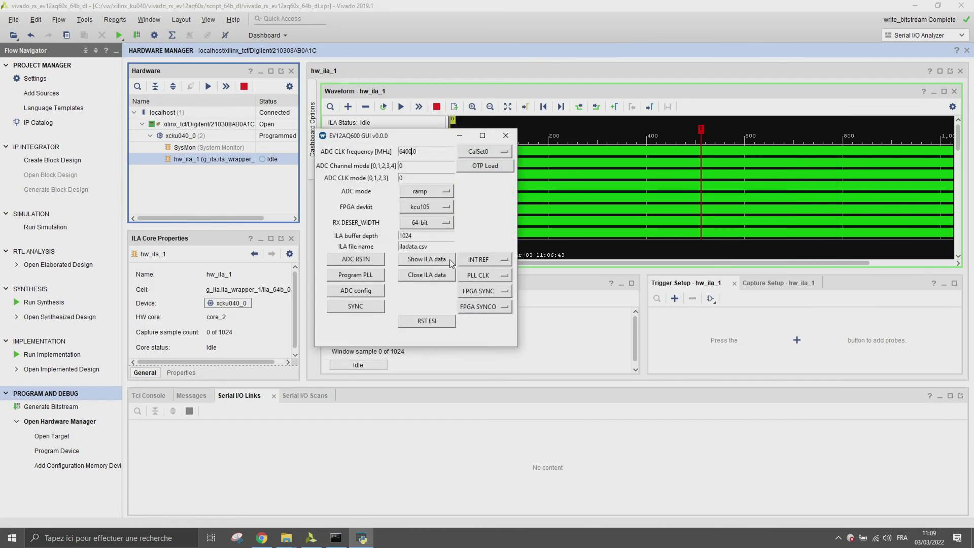
pyautogui.click(434, 260)
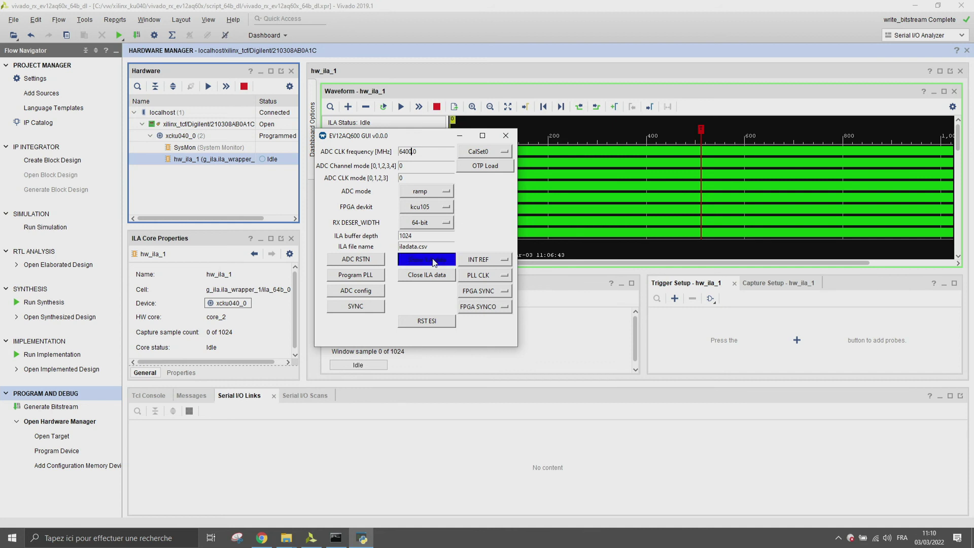